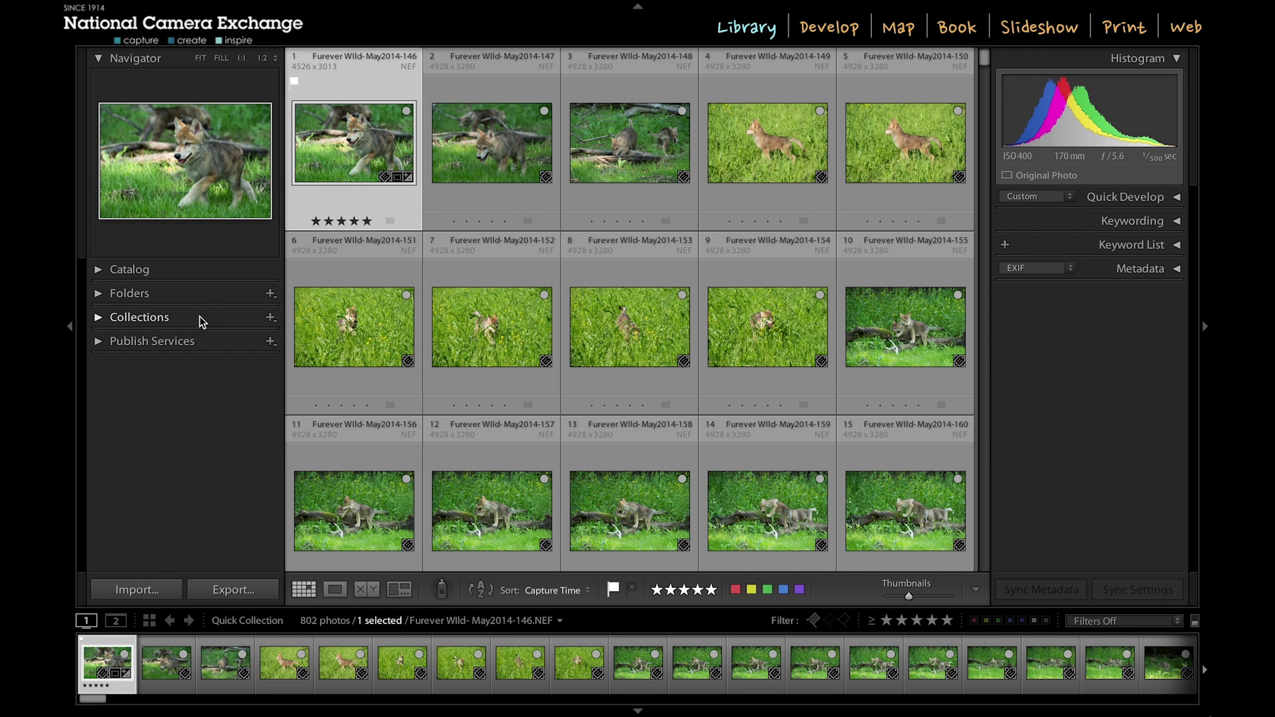
Step: Inspect photo 1 at full size, then return to the thumbnail grid
double_click(367, 143)
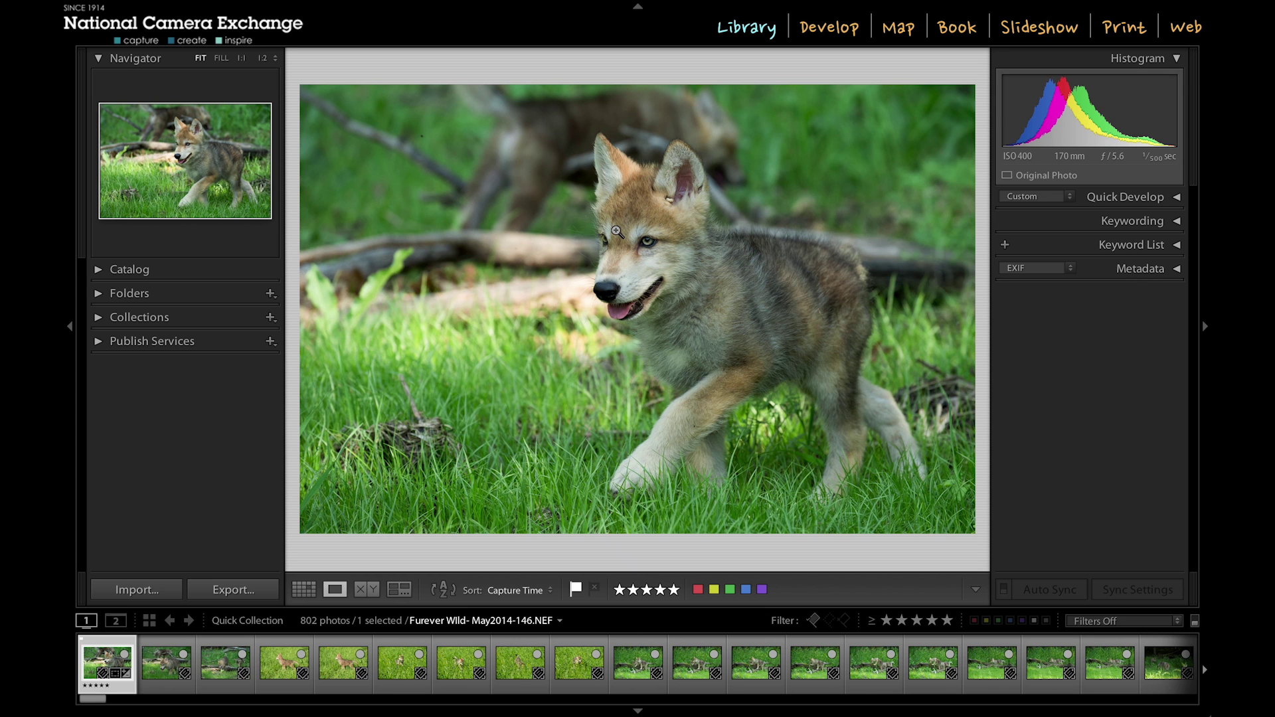
key(g)
scroll(611, 232, down, 3)
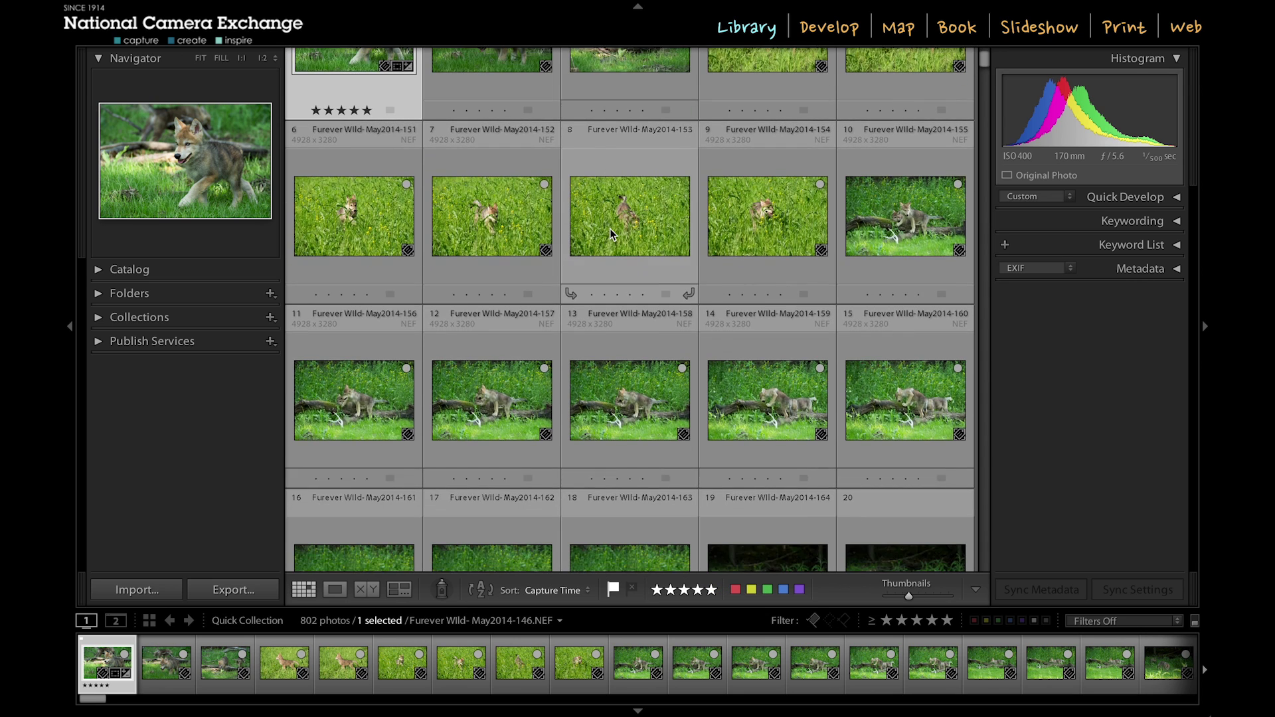
scroll(610, 233, up, 3)
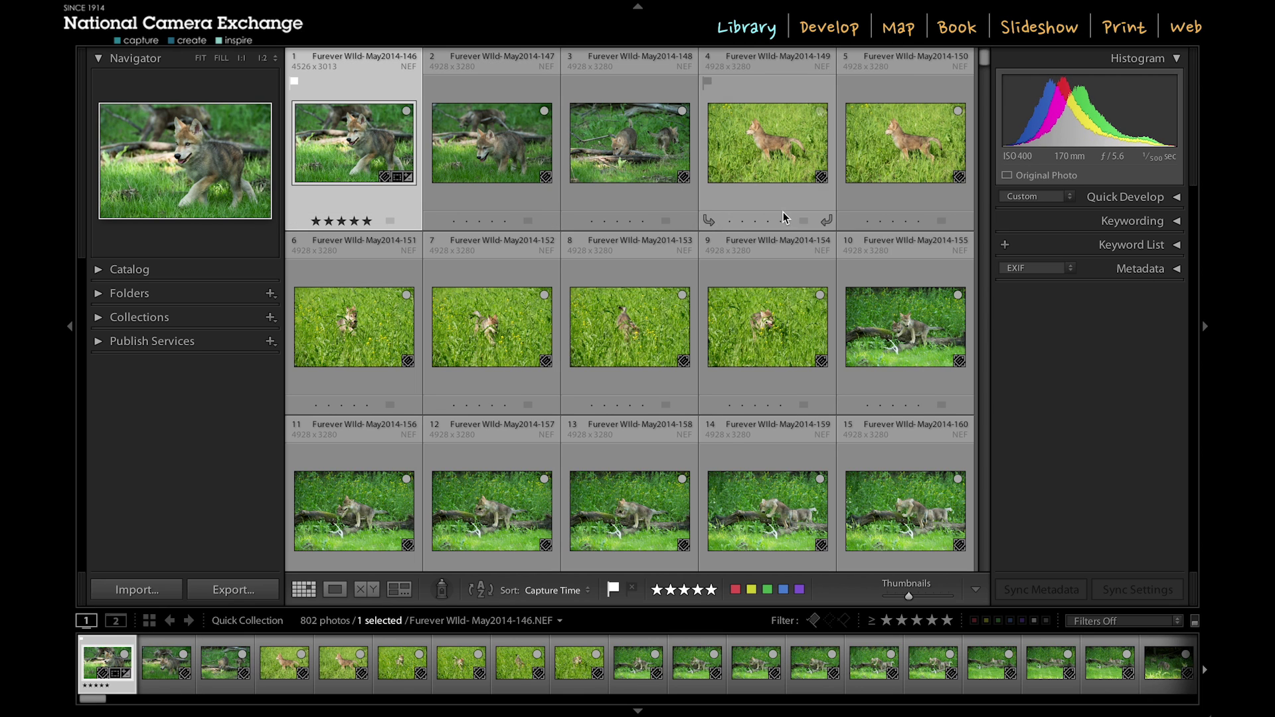
Step: Select photos 1 through 8, then add photos 13 and 15 to the selection
shift+click(619, 279)
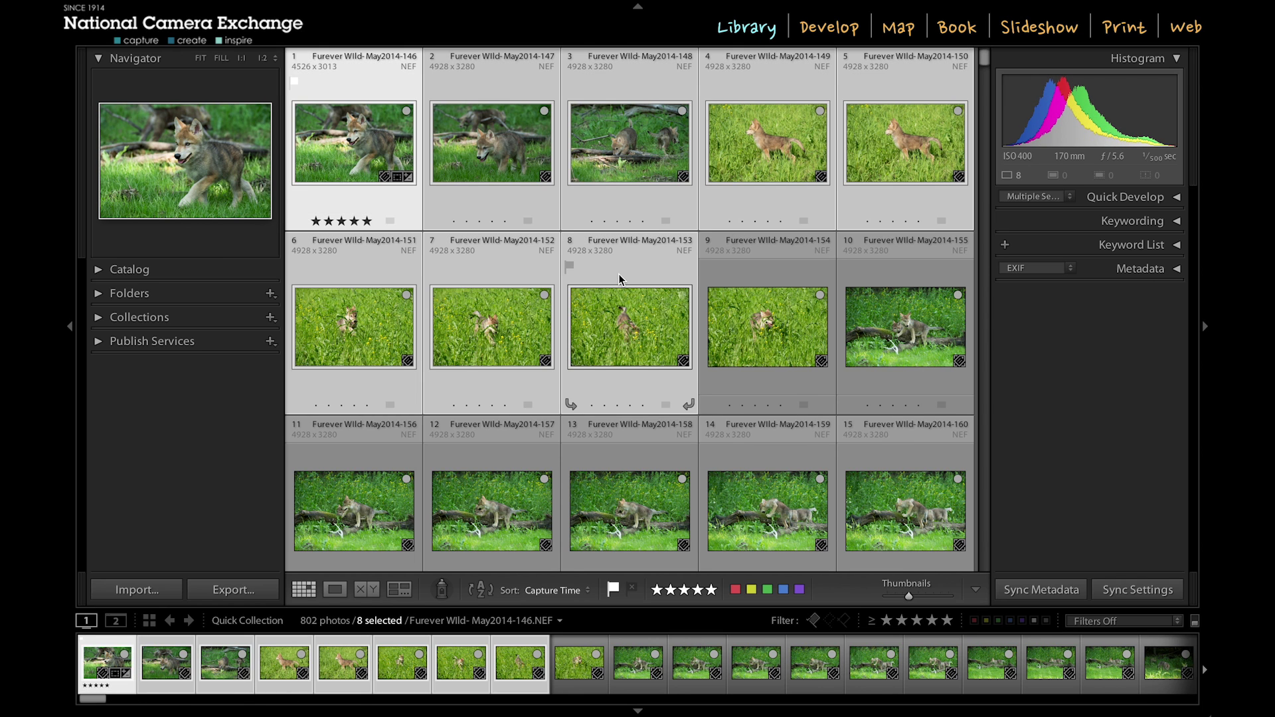
scroll(621, 285, down, 3)
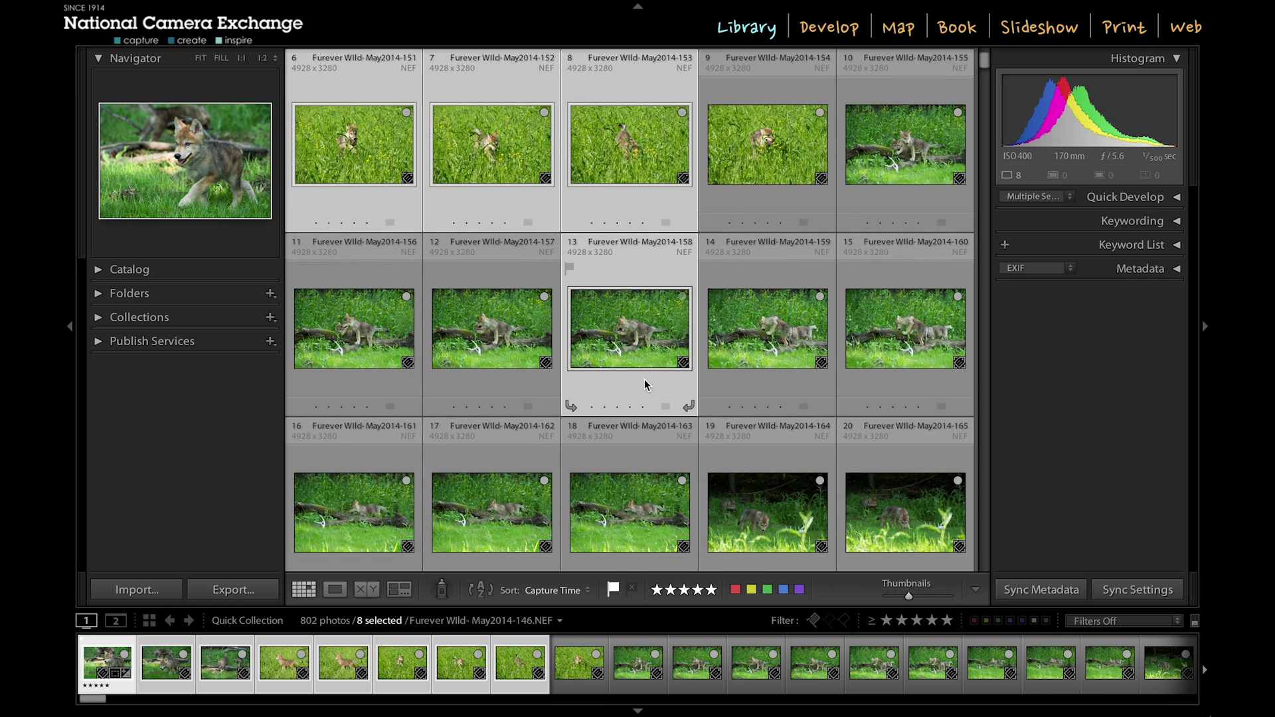
ctrl+click(644, 386)
ctrl+click(902, 388)
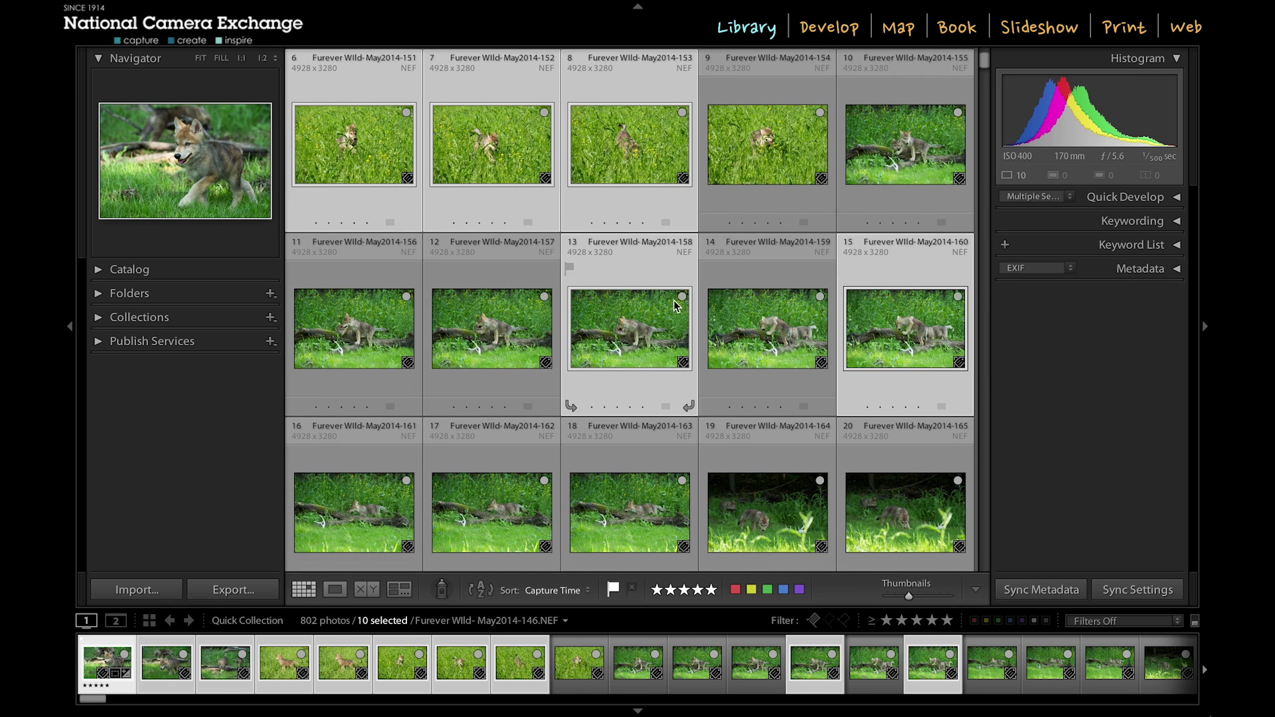
scroll(671, 306, down, 2)
scroll(670, 305, up, 3)
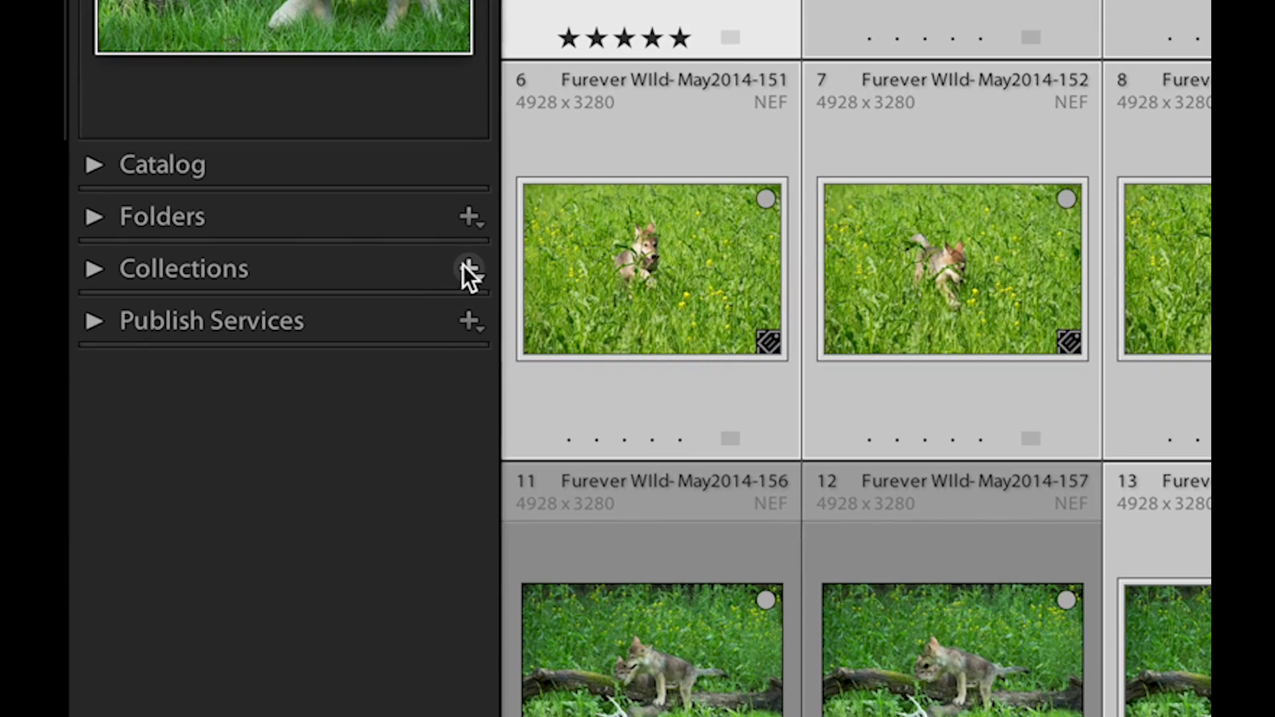
Step: Create a collection named 'wolf pup' containing the 10 selected photos
click(99, 267)
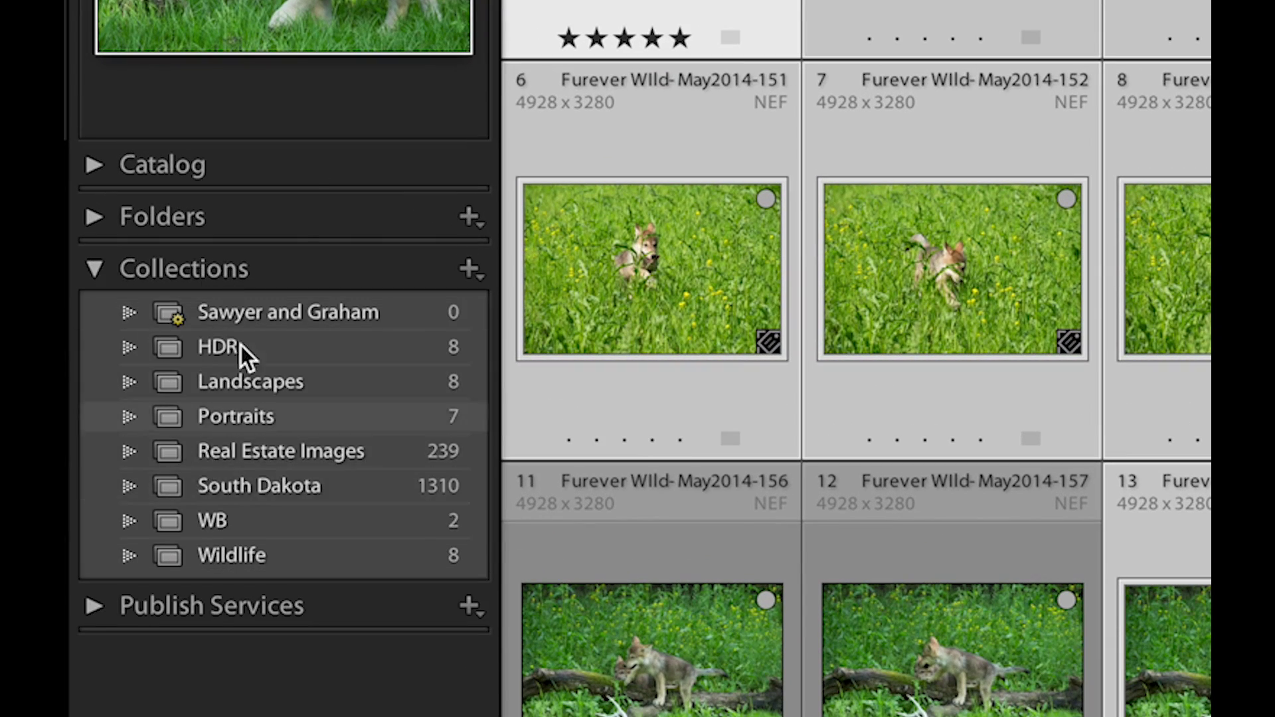
click(468, 267)
click(499, 300)
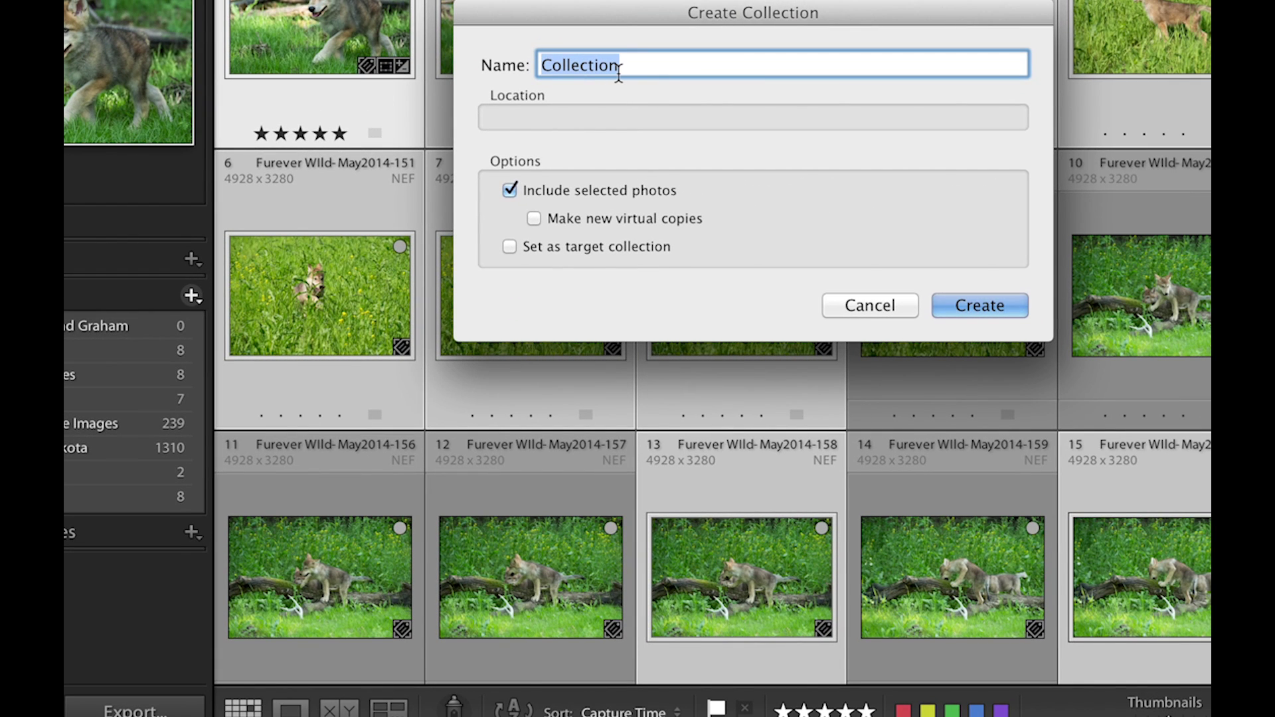
text(wolf pu)
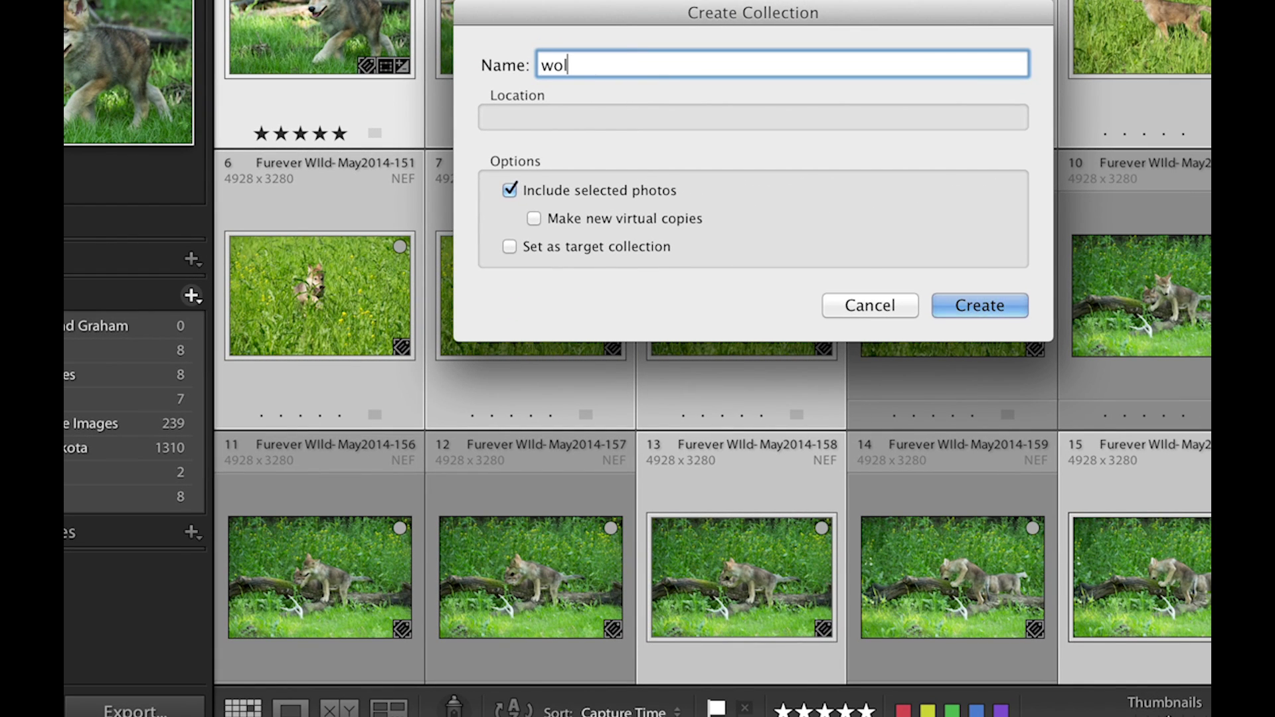
text(p)
click(972, 301)
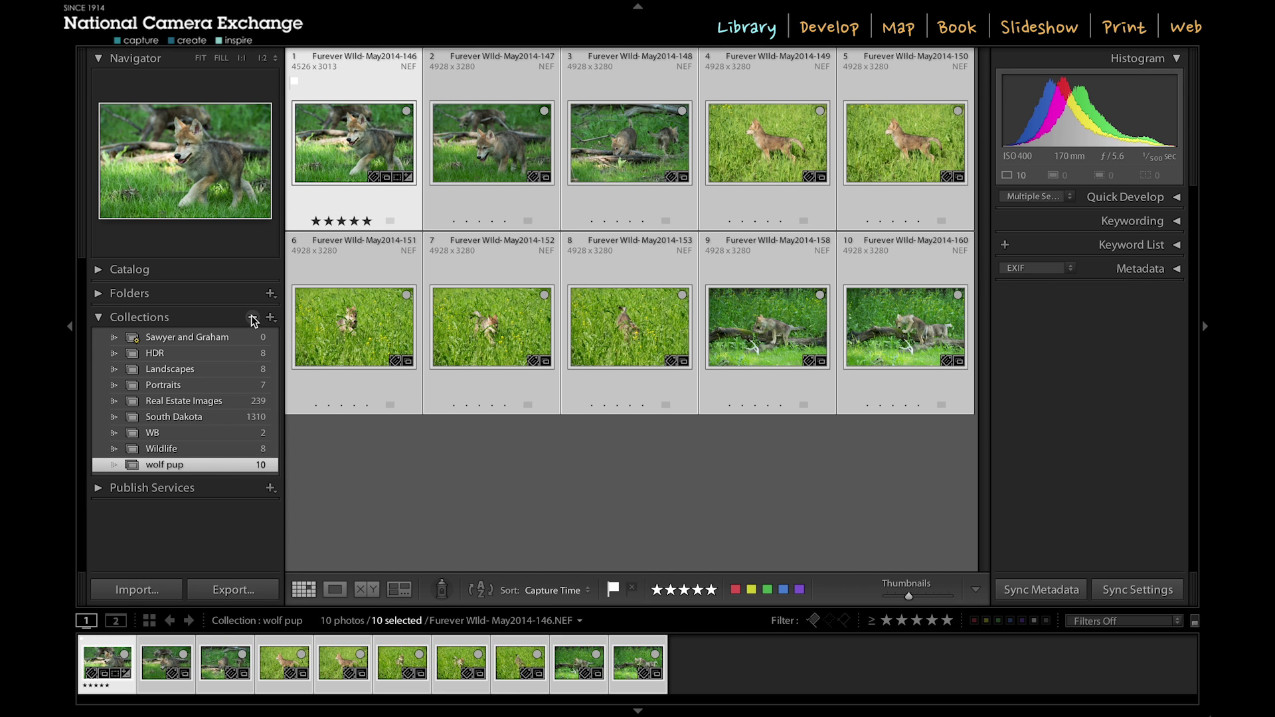
Step: Open the Collections panel's + menu for adding a collection
click(271, 317)
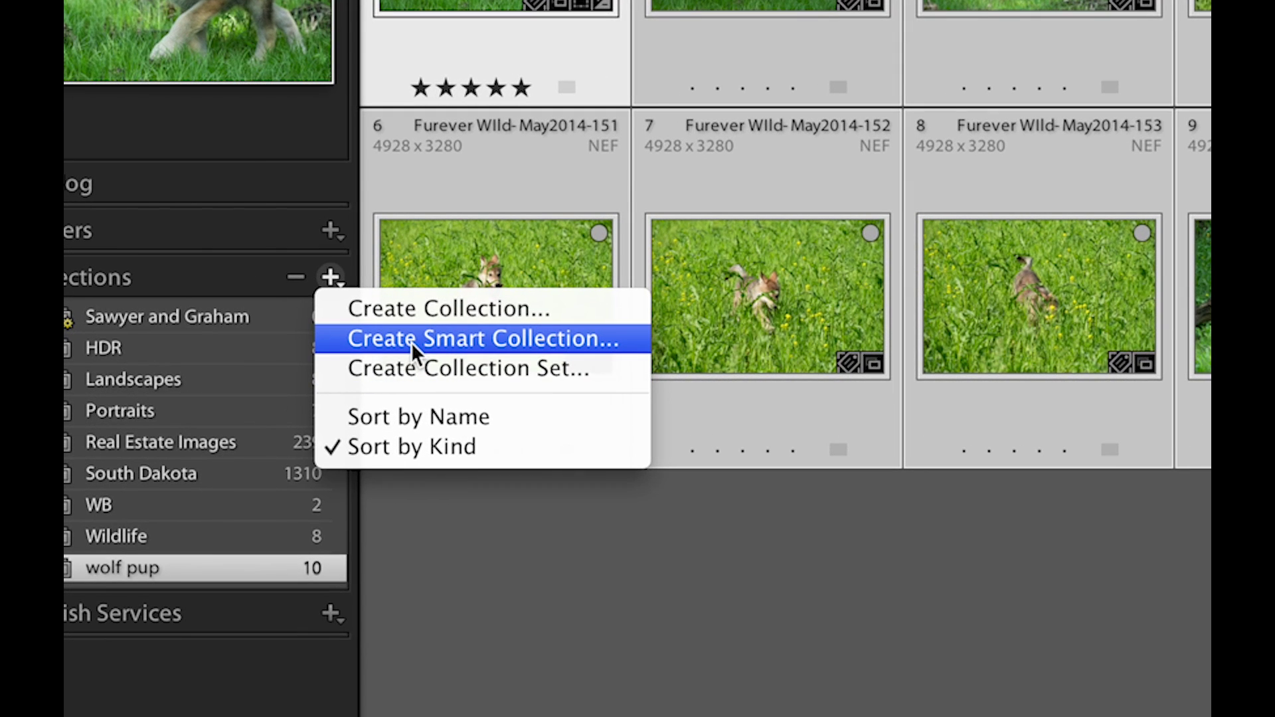
Step: Define a smart collection with rating ≥ 3 stars, flagged pick, and keywords containing 'wolves'
click(412, 341)
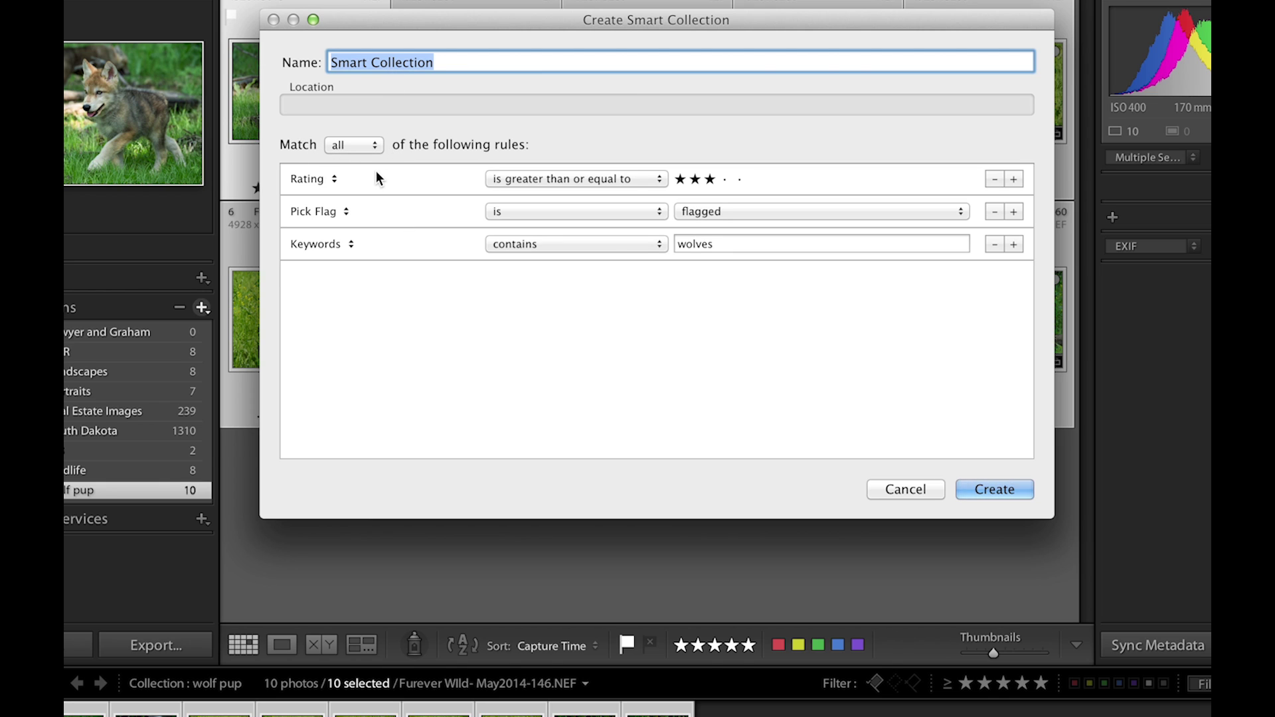
click(491, 180)
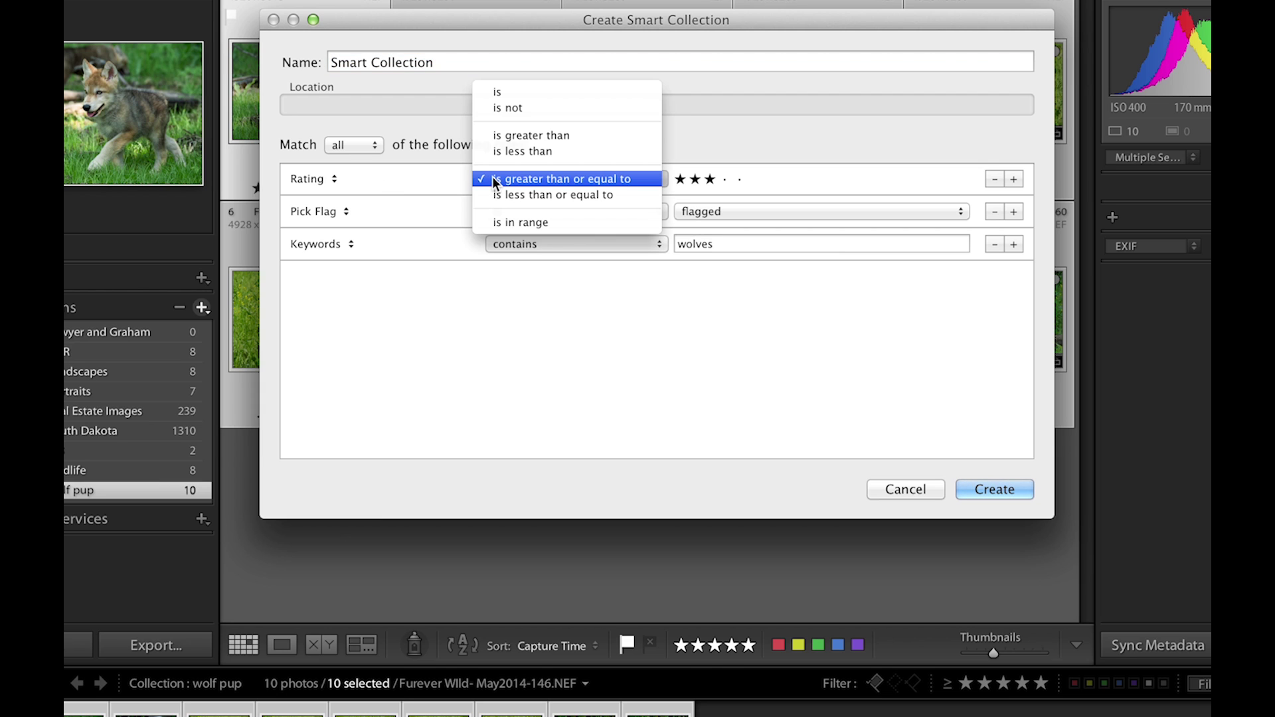
click(495, 179)
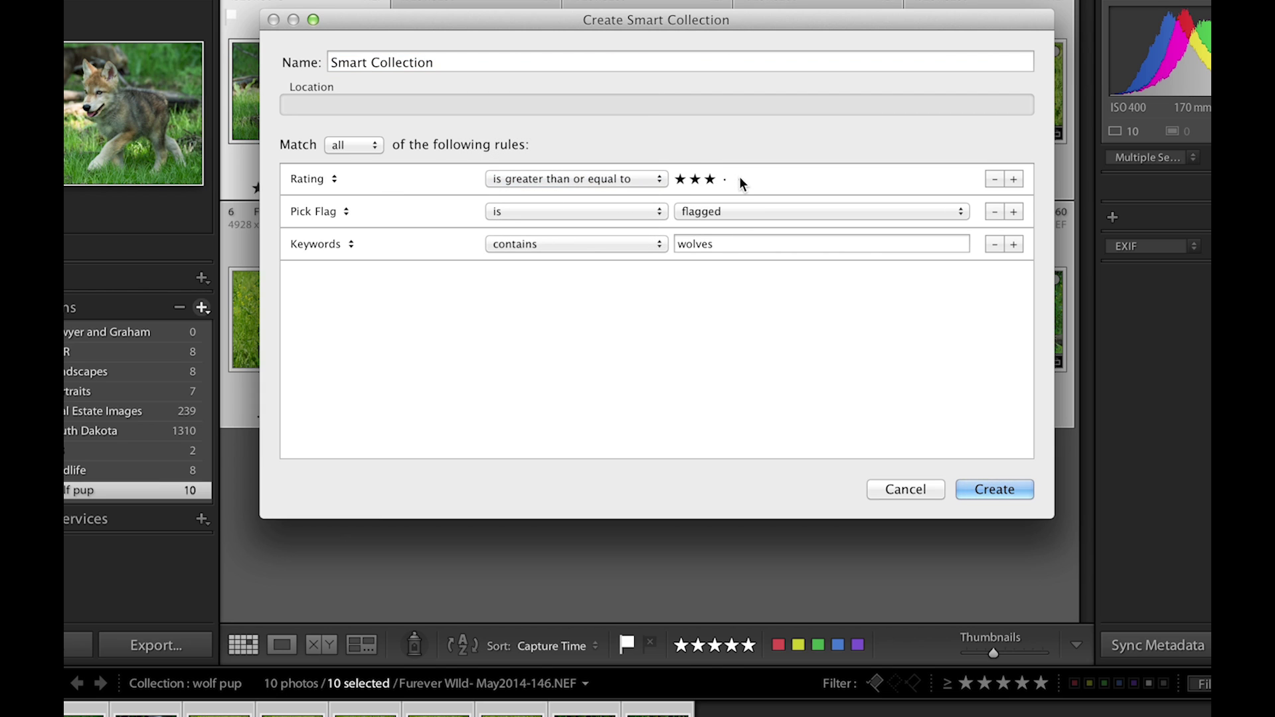
click(711, 180)
click(712, 181)
click(510, 246)
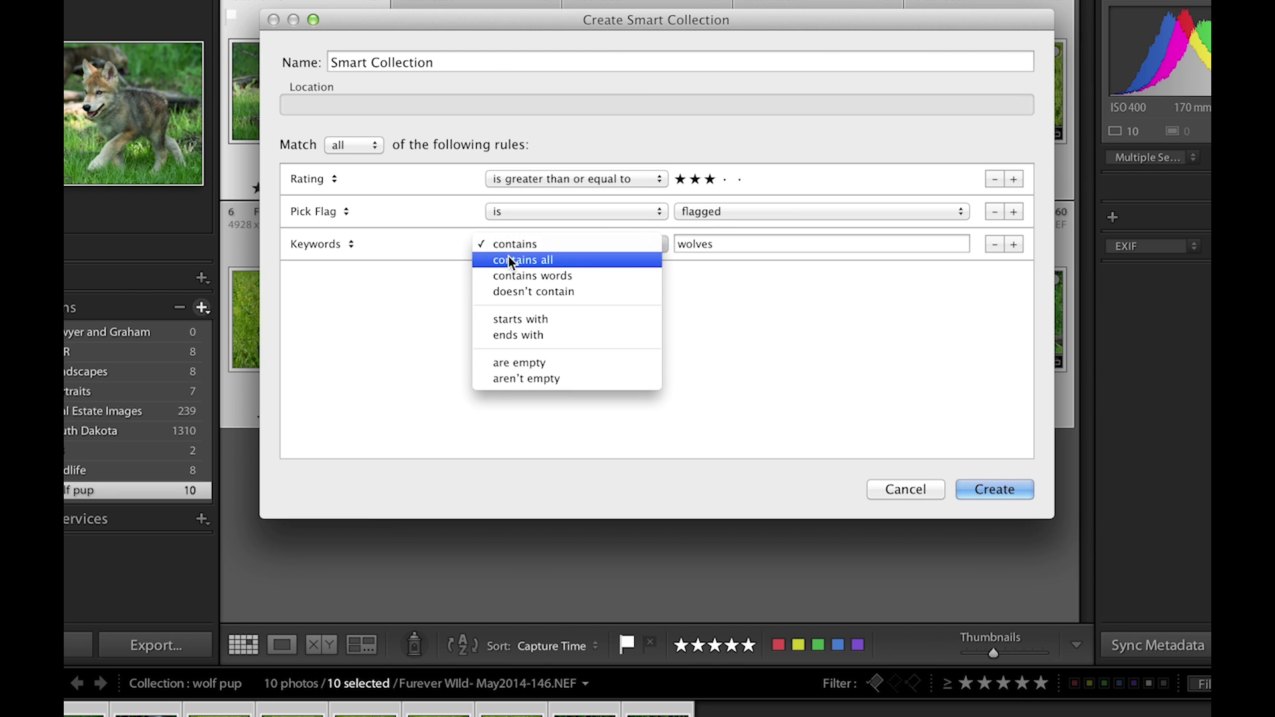
click(510, 249)
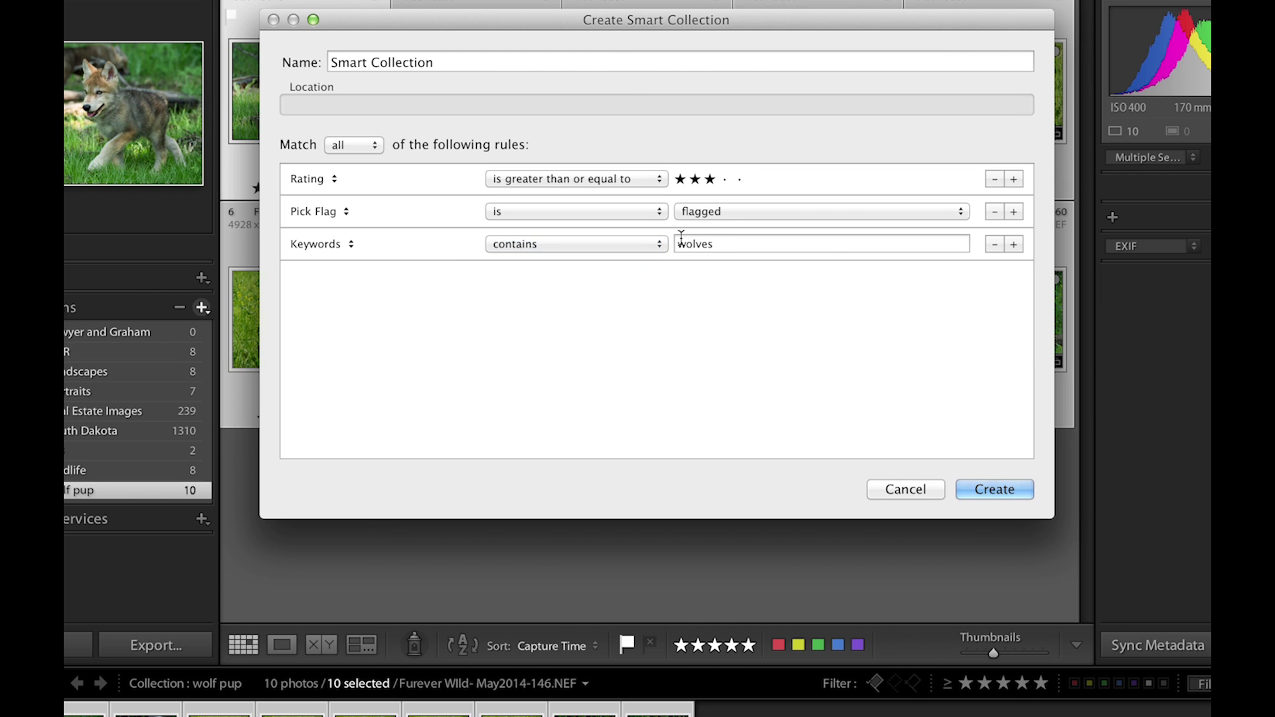
click(724, 243)
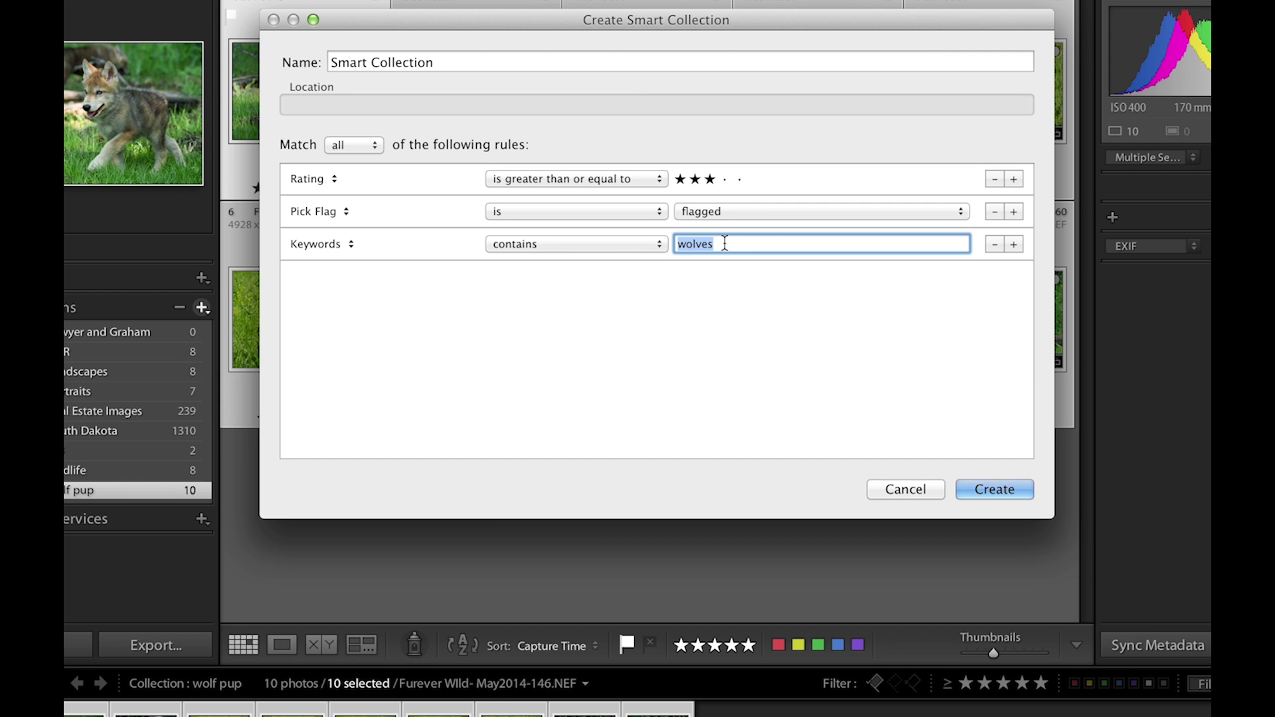
click(724, 243)
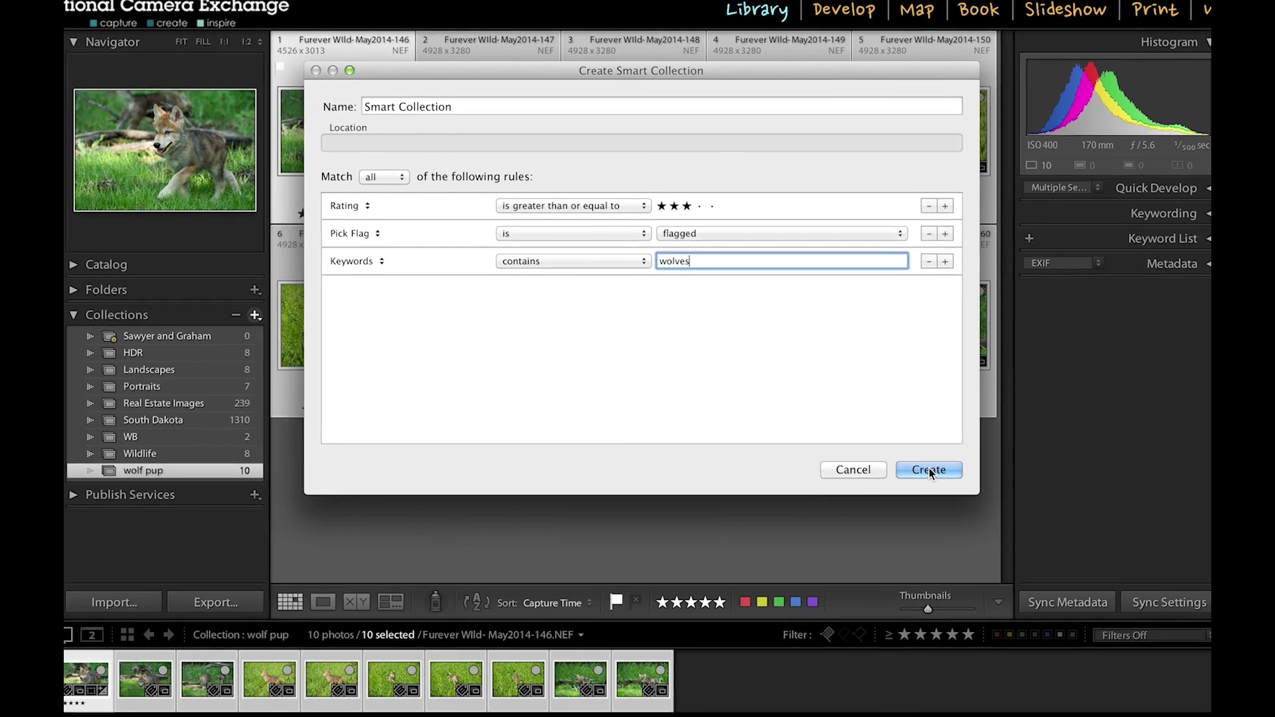
Step: Create the smart collection, clear the selection, and display its 4 wolf photos
click(994, 489)
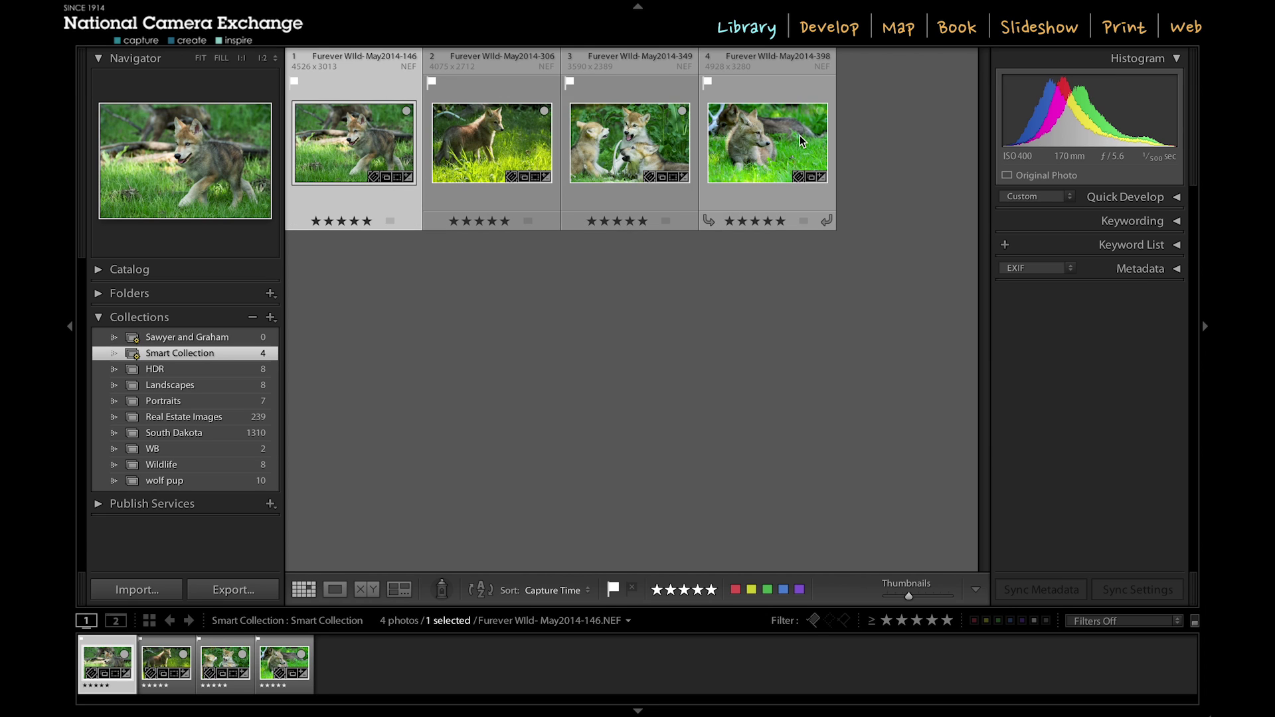
click(813, 362)
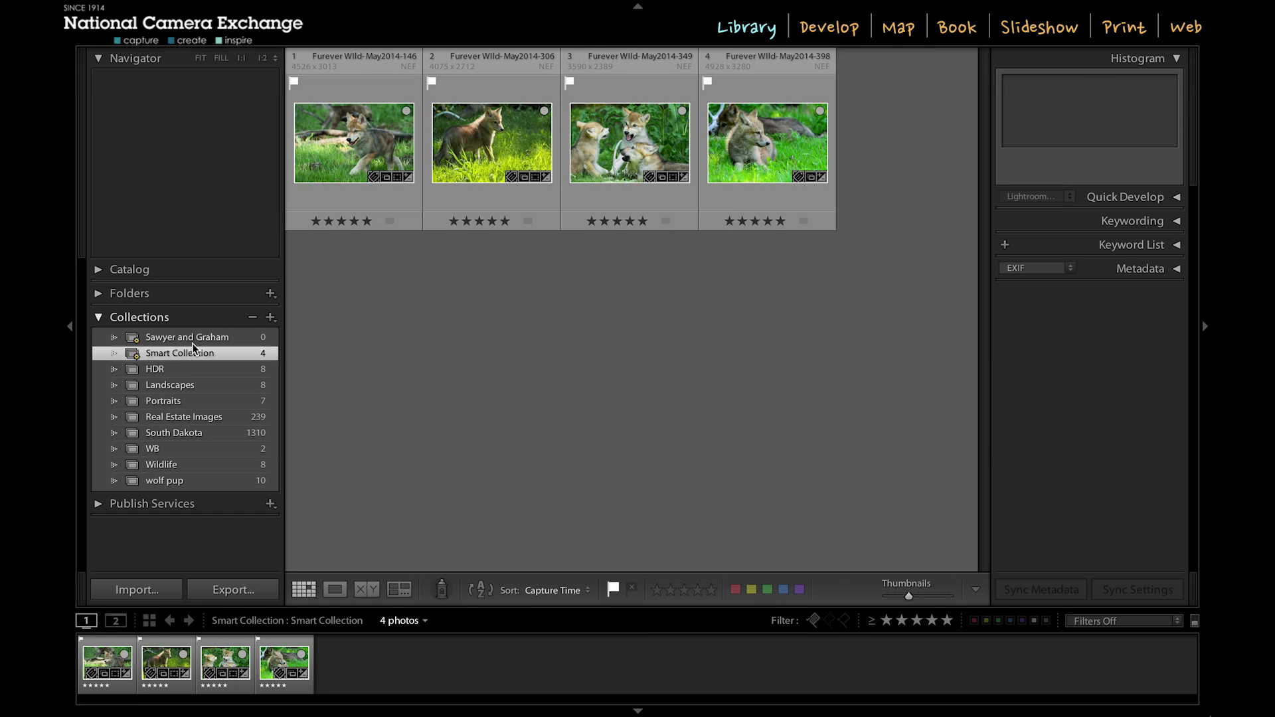
click(180, 355)
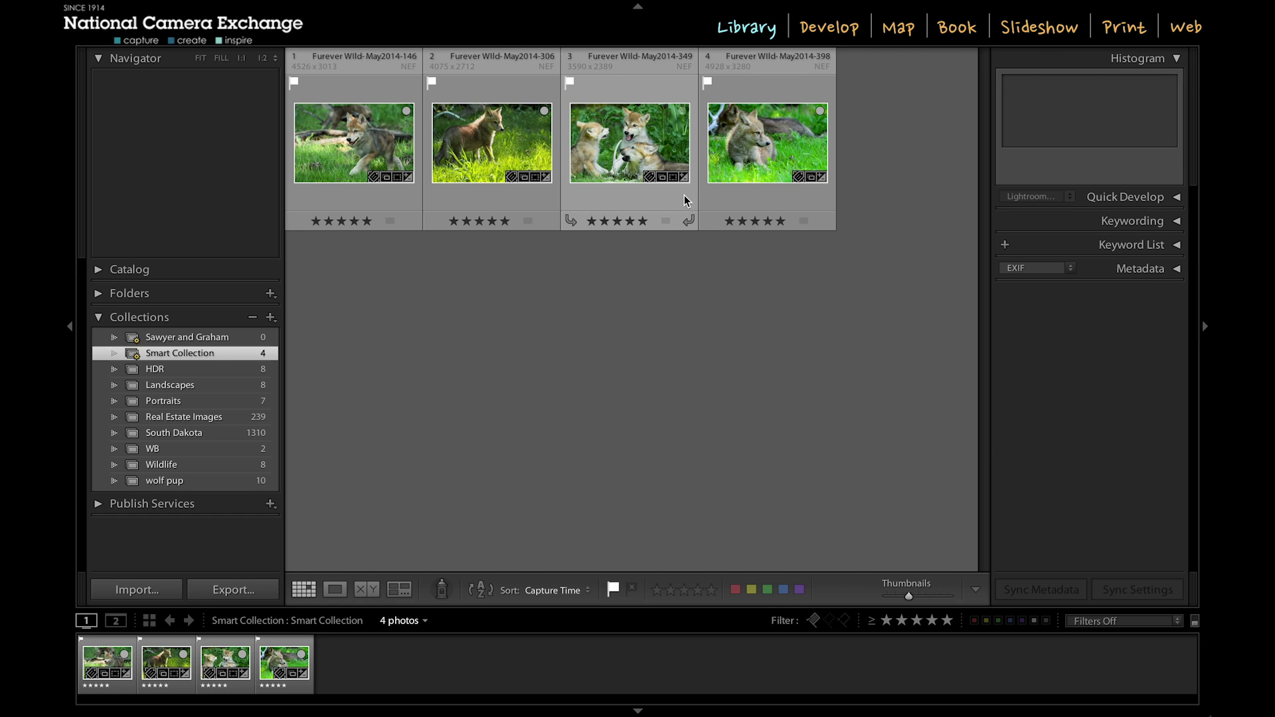
mouse_move(220, 358)
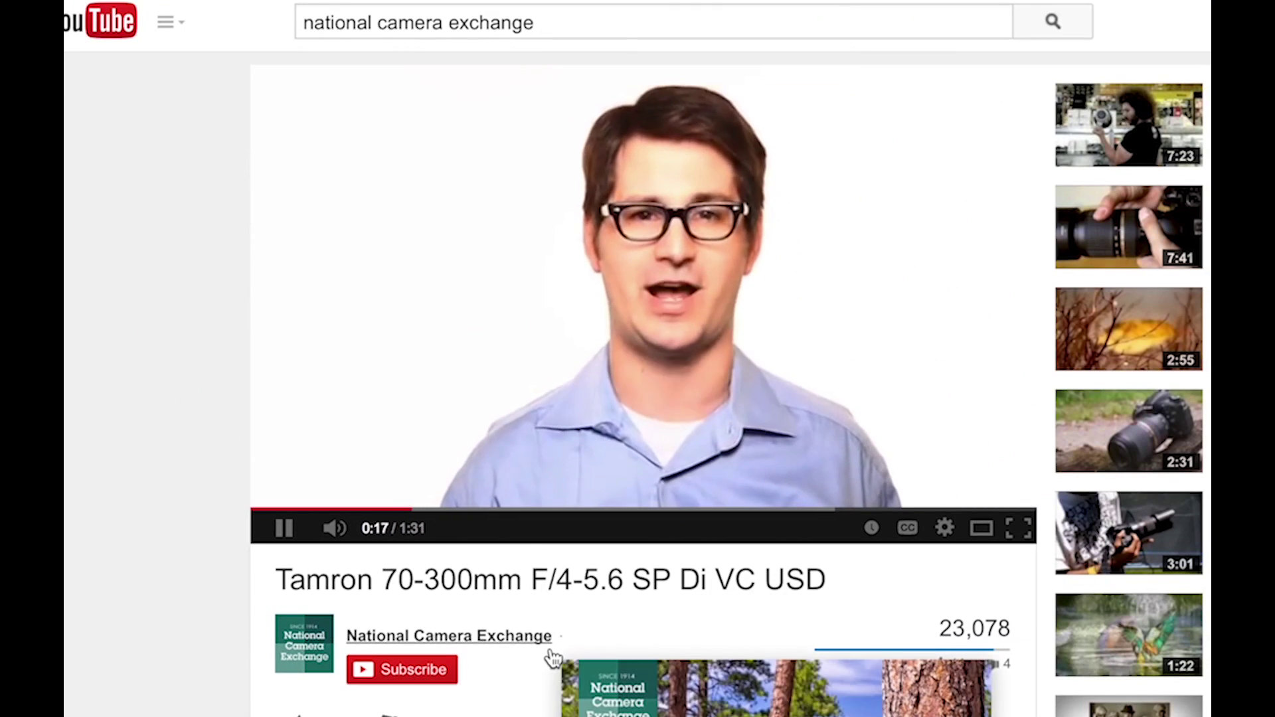
Step: Scroll down the Tamron 70-300mm video page to its description and comments
scroll(551, 652, down, 2)
scroll(551, 658, down, 3)
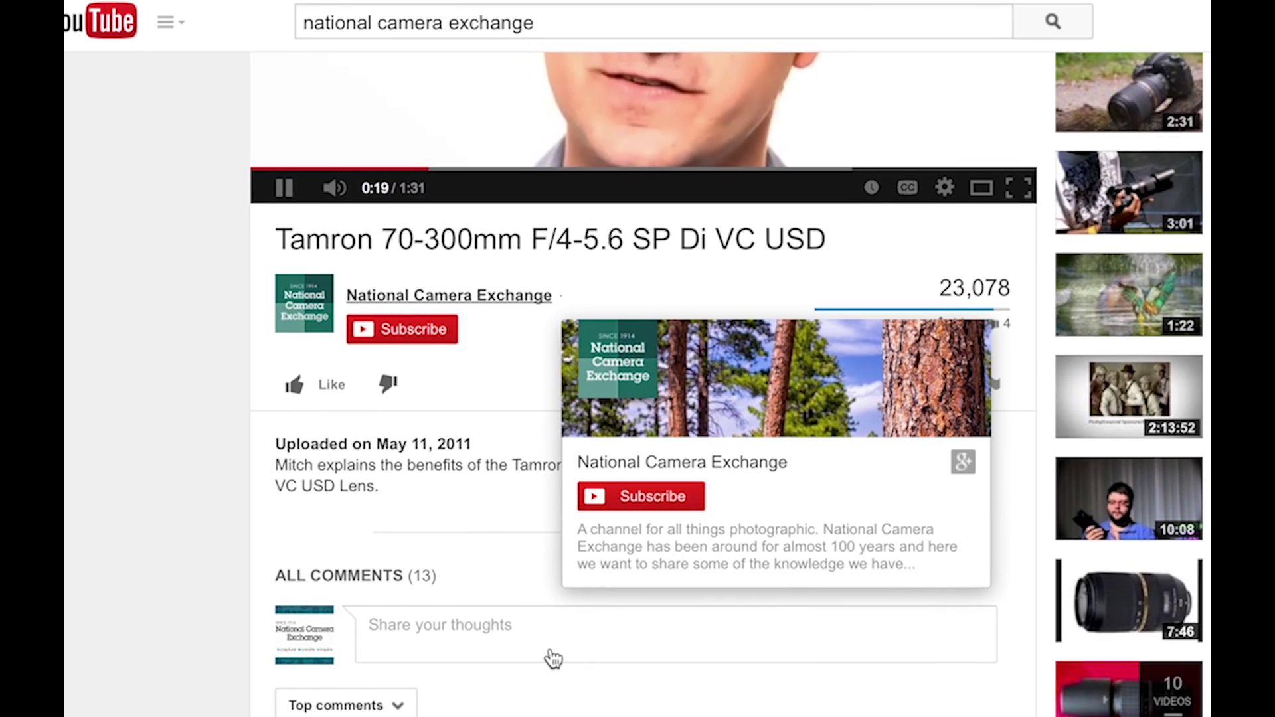